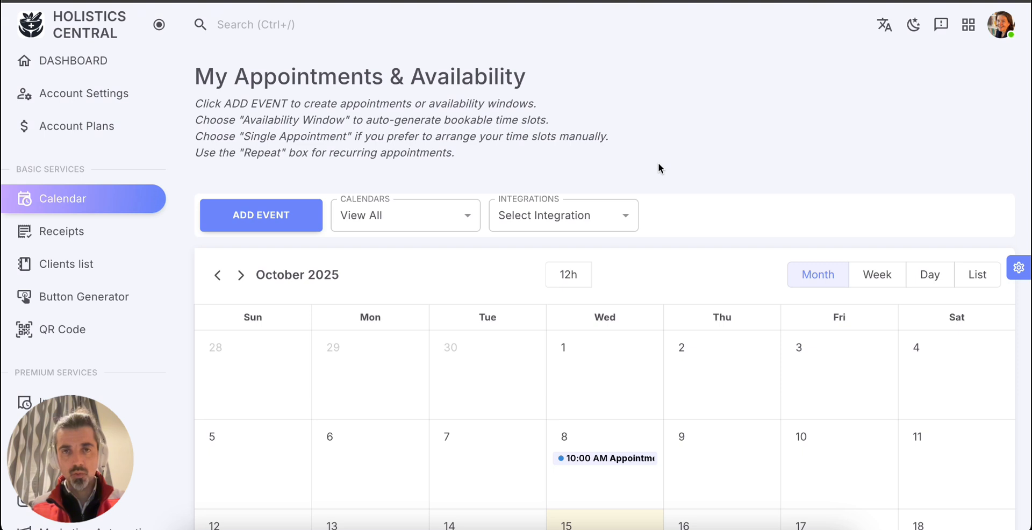
Choose the Google Calendar integration for the appointments calendar and start connecting a Google account.
scroll(659, 163, "down", 1)
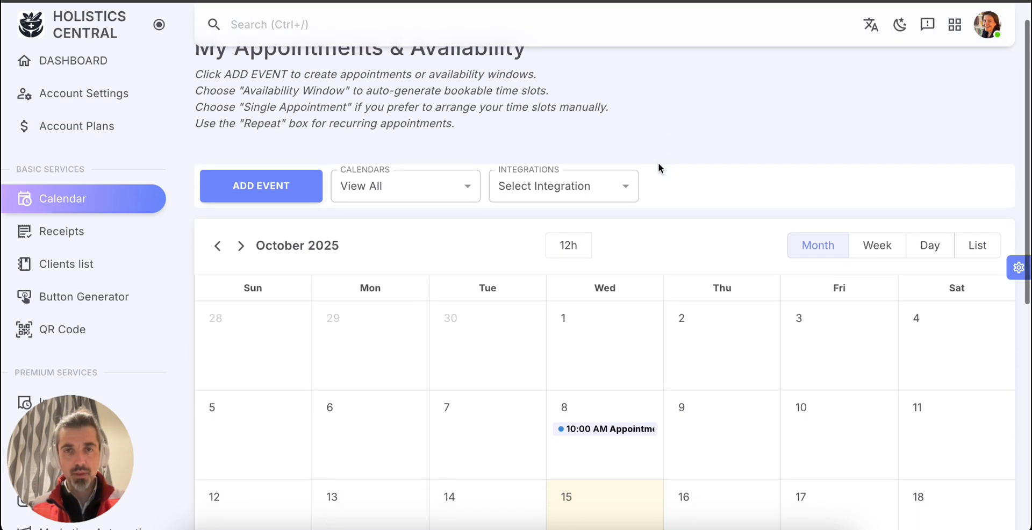
scroll(659, 163, "up", 1)
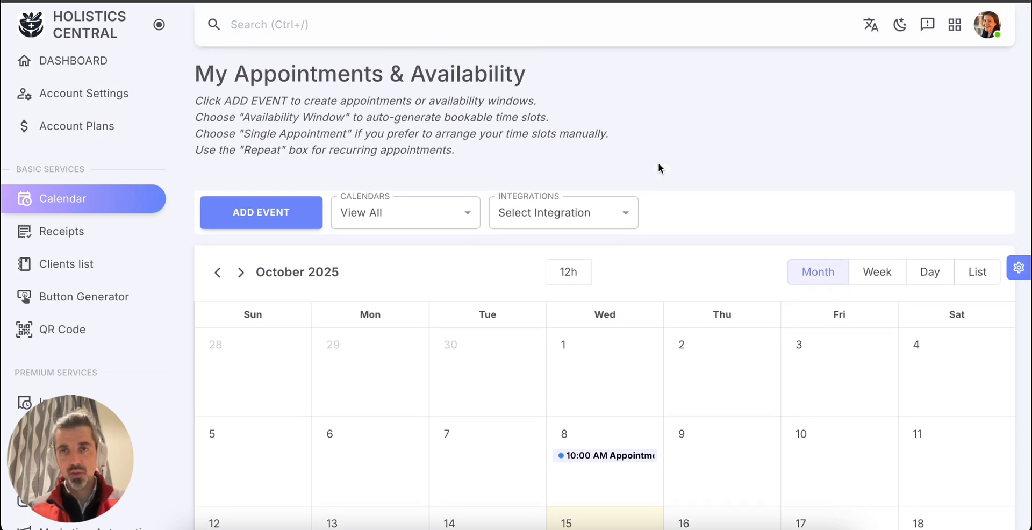
scroll(659, 164, "down", 1)
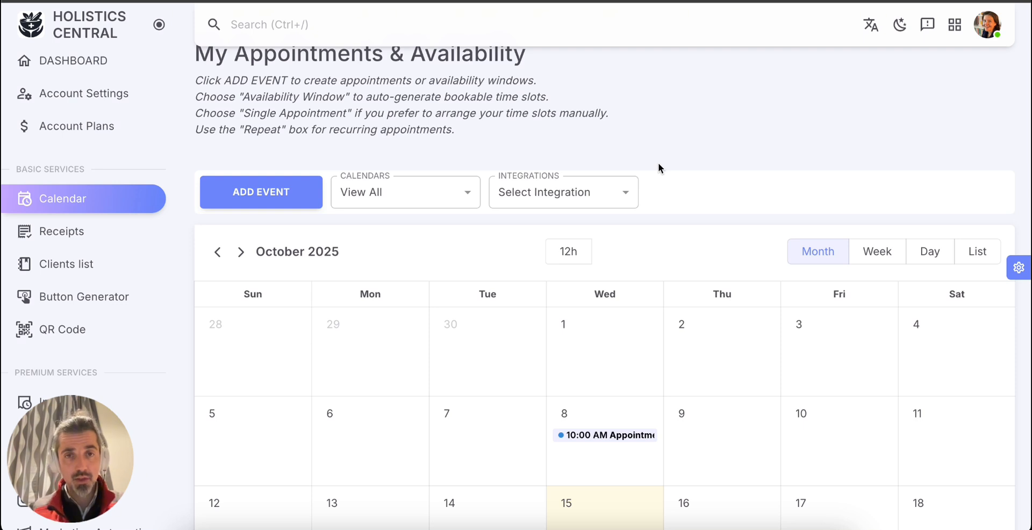
left_click(624, 194)
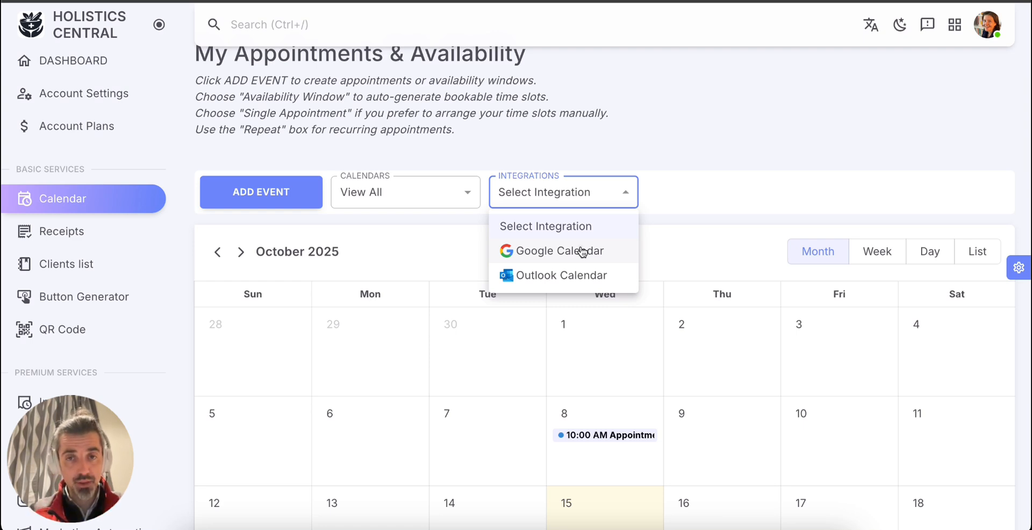
left_click(583, 251)
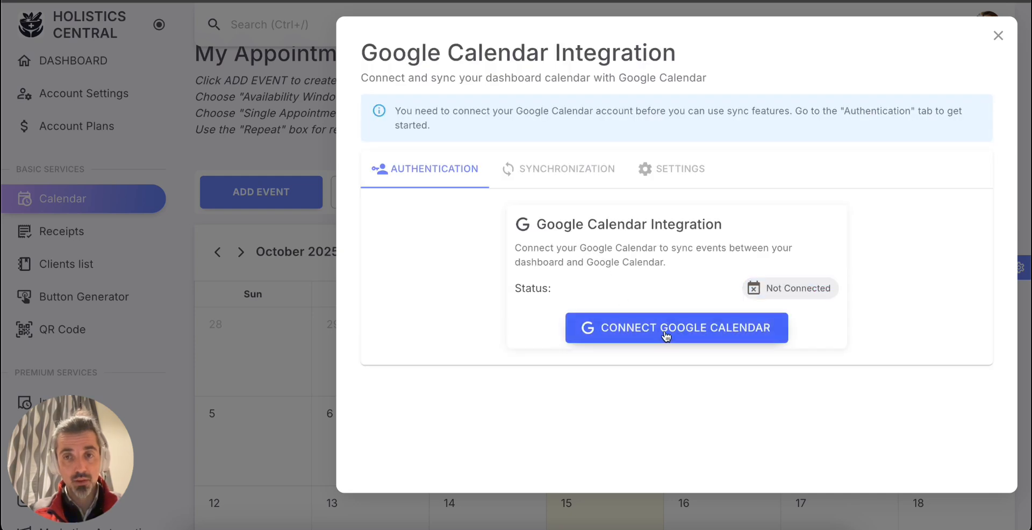
left_click(667, 336)
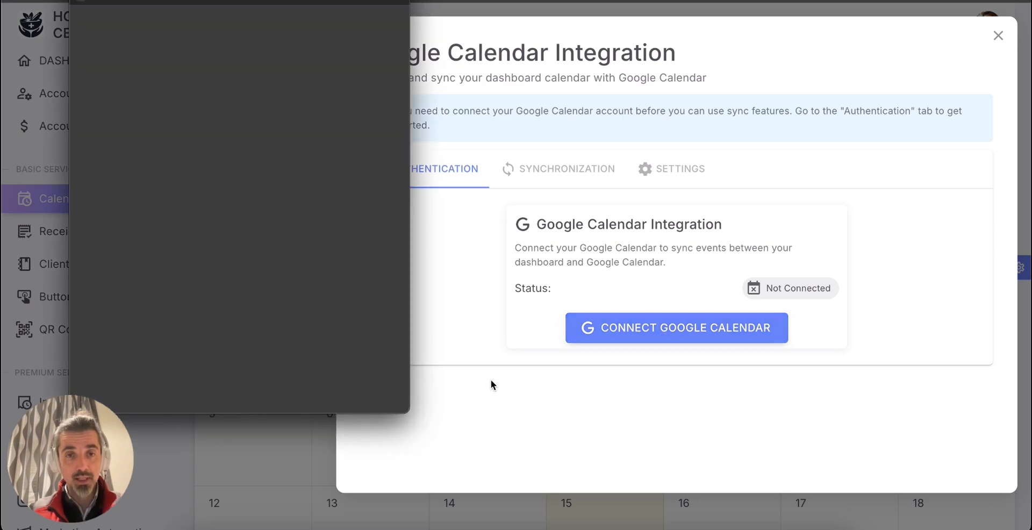
Enlarge the Google sign-in window, choose the personal Gmail account and continue signing in to Holistics Central.
left_click_drag(406, 409, 796, 474)
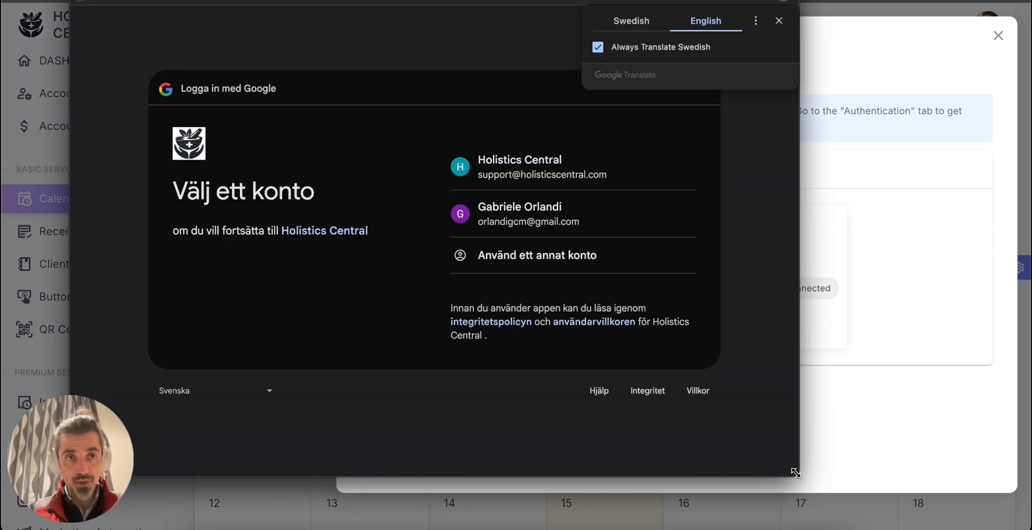
left_click(508, 214)
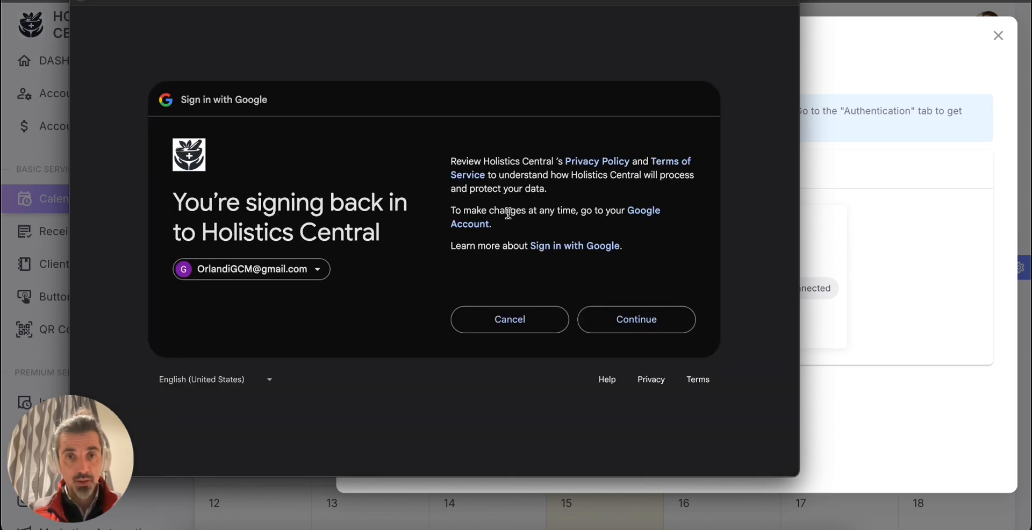
left_click(622, 319)
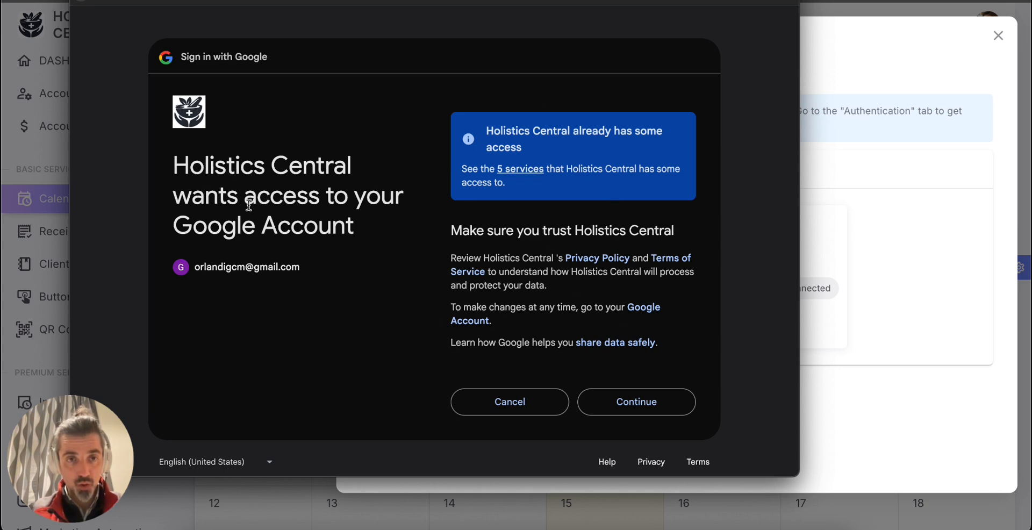
Review the details of each service Holistics Central can already access and approve its access to the Google account.
left_click(517, 171)
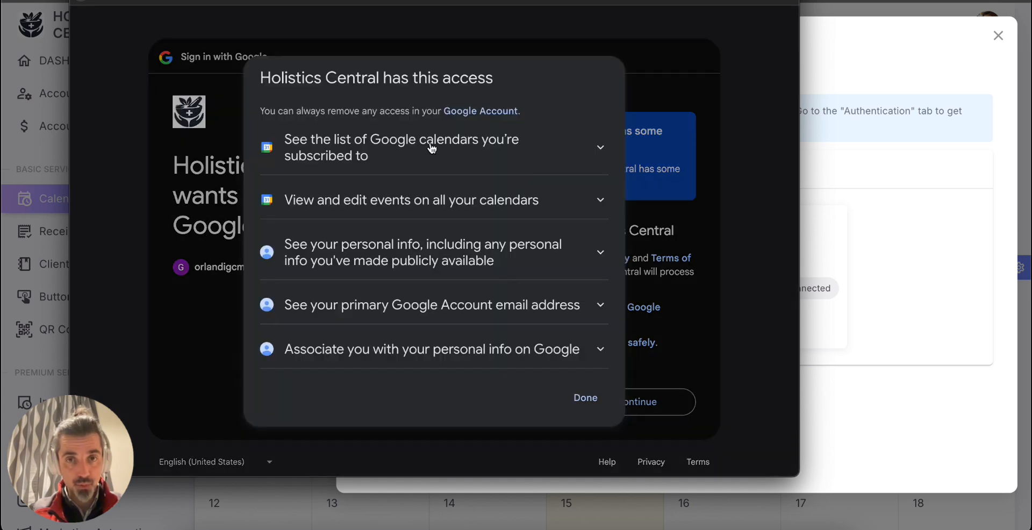
left_click(605, 148)
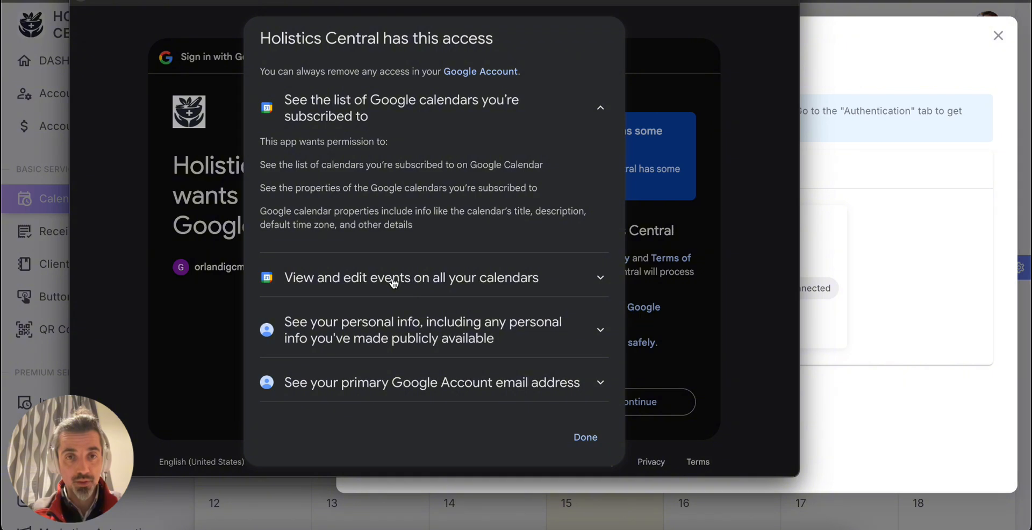
left_click(594, 285)
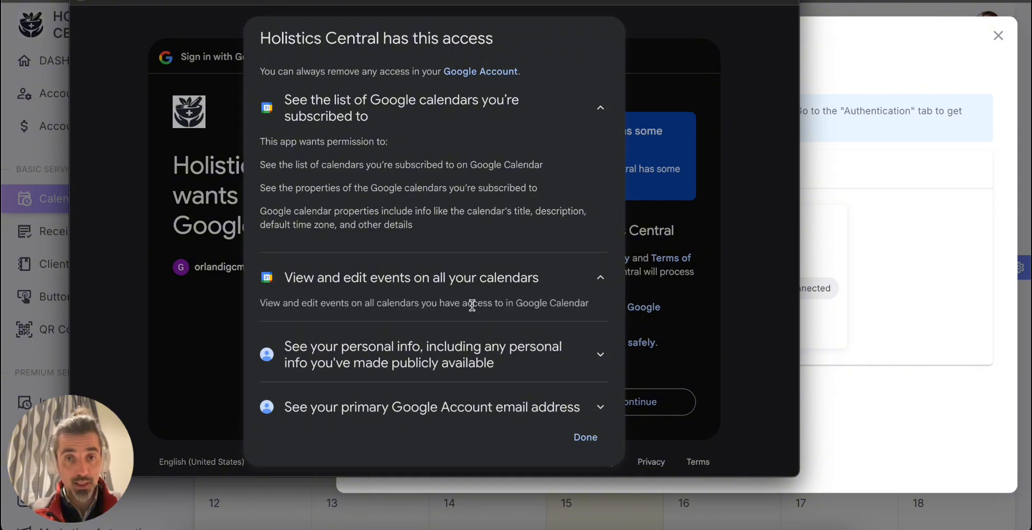
left_click(596, 357)
scroll(525, 351, "down", 3)
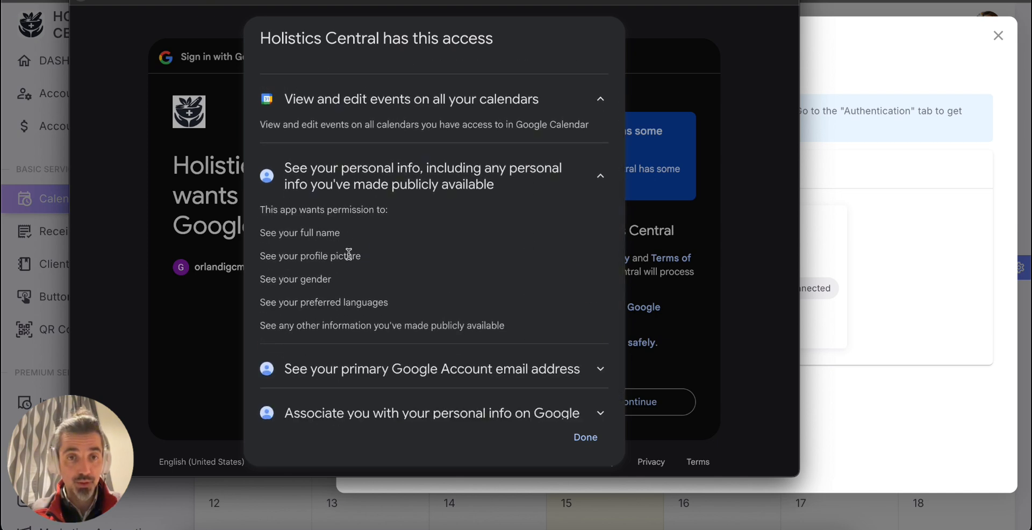
scroll(438, 266, "down", 1)
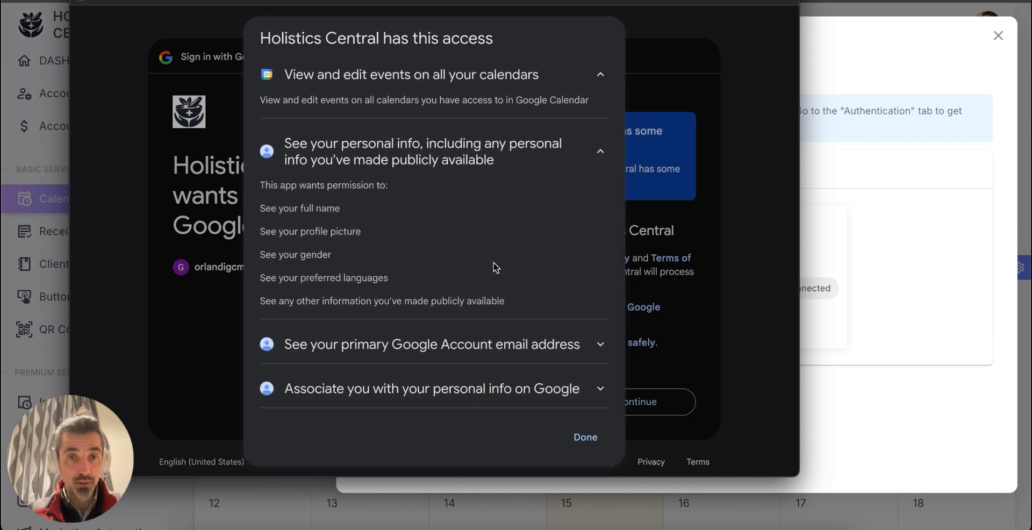
left_click(601, 347)
scroll(502, 350, "down", 2)
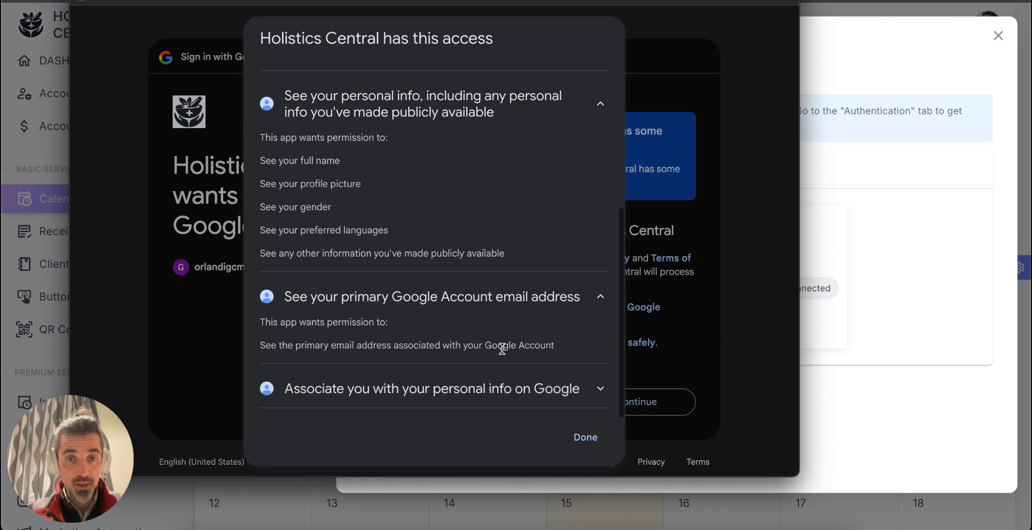
left_click(594, 393)
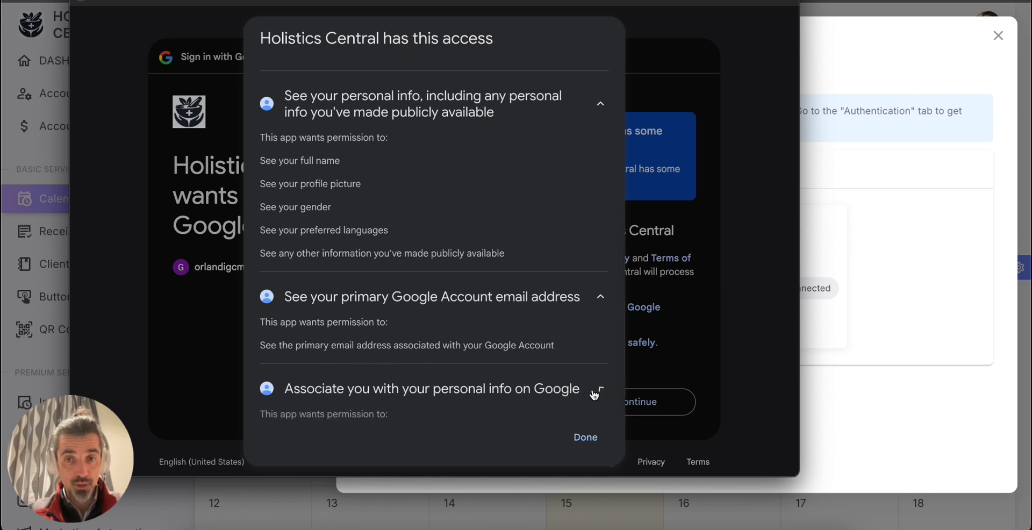
scroll(542, 355, "down", 2)
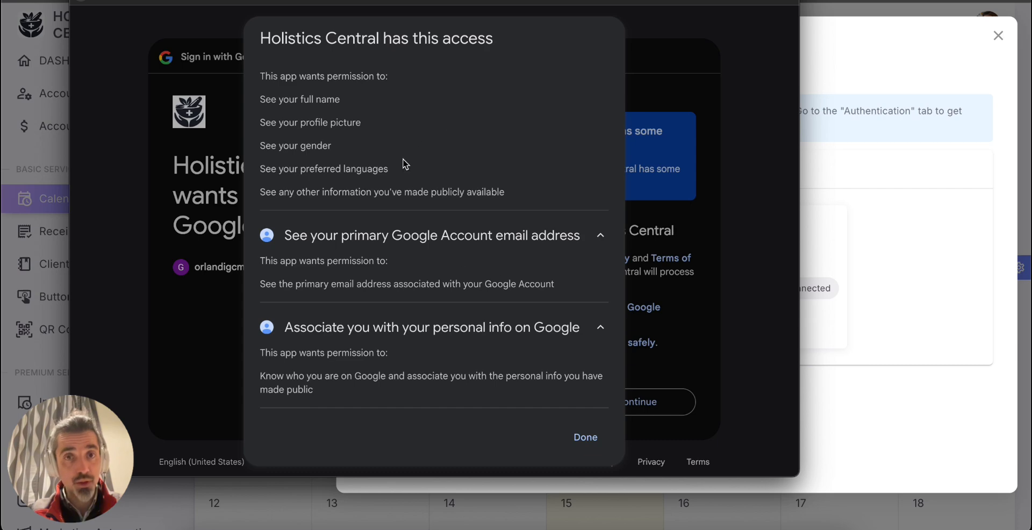
left_click(587, 437)
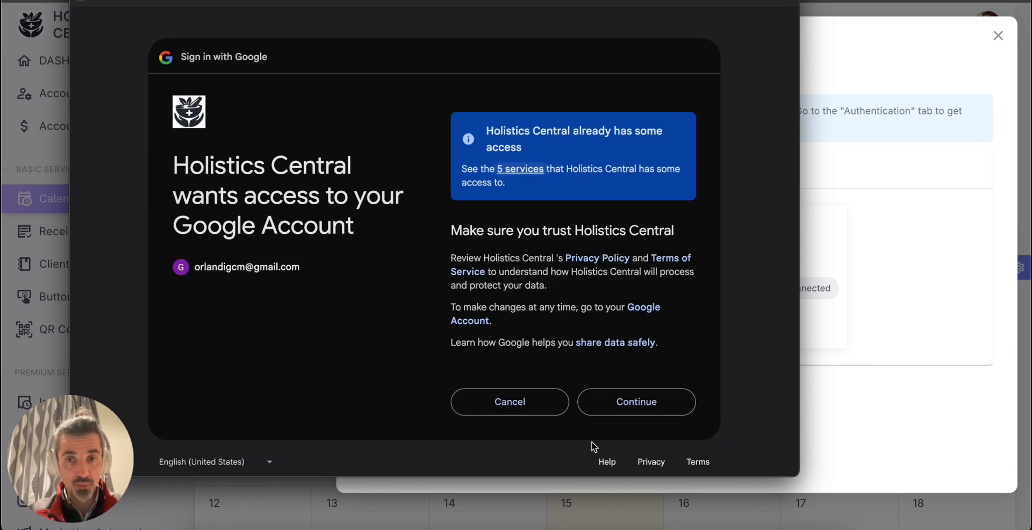
left_click(622, 413)
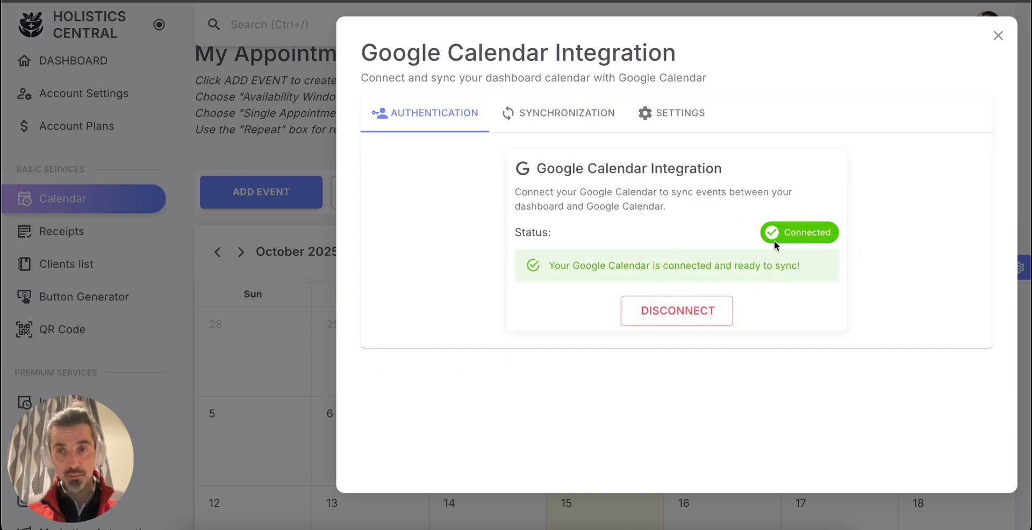
Run a manual calendar synchronization with Google Calendar, keeping the existing sync settings.
left_click(540, 114)
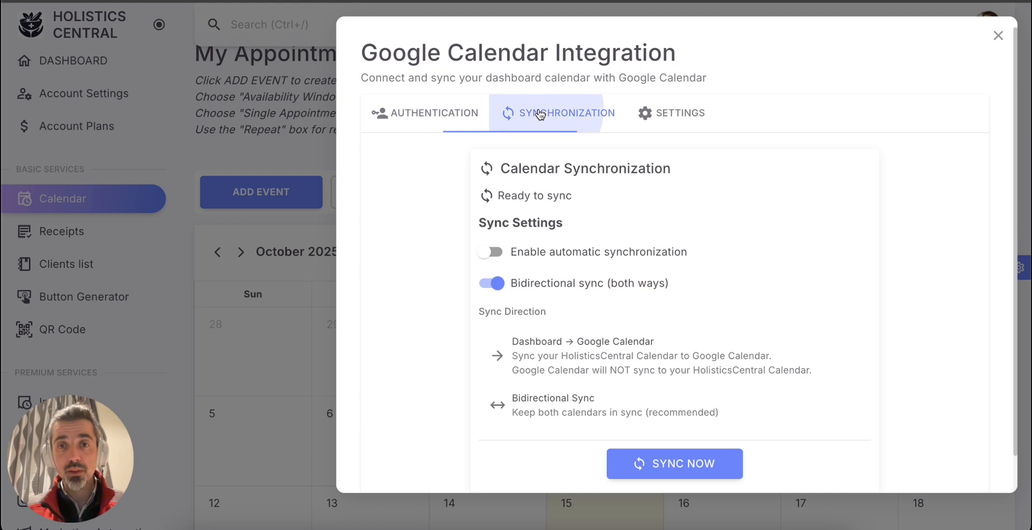
scroll(419, 267, "down", 2)
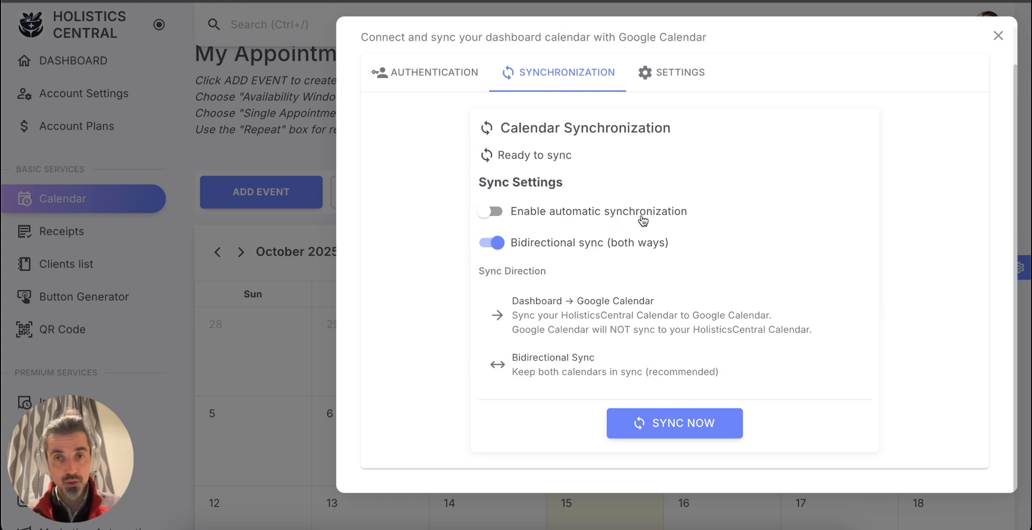
left_click(653, 421)
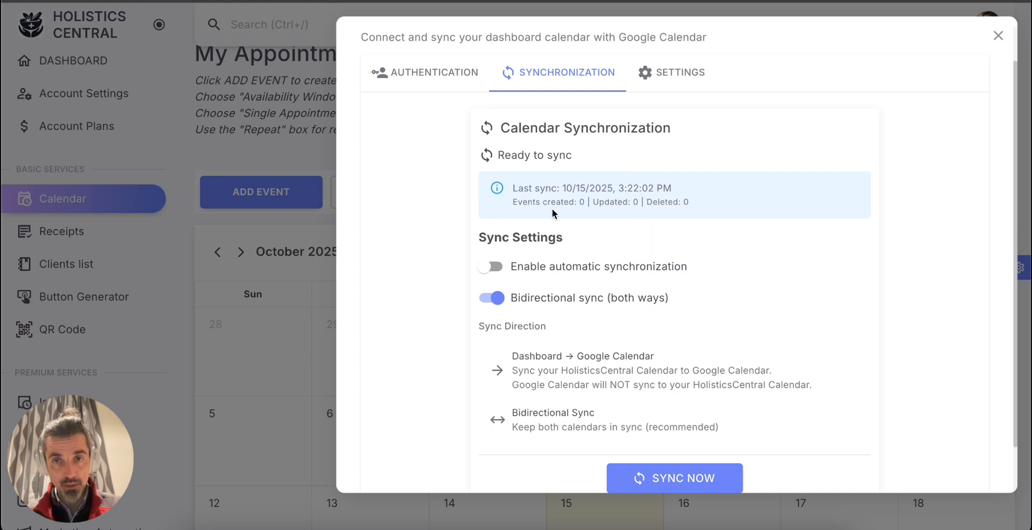
Switch bidirectional sync off and back on in the sync settings.
scroll(630, 247, "down", 1)
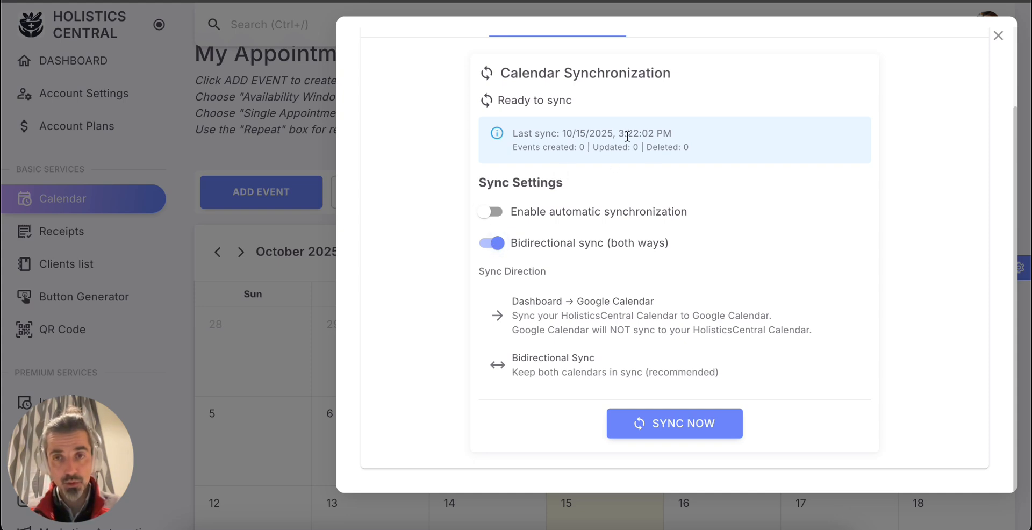
left_click(498, 248)
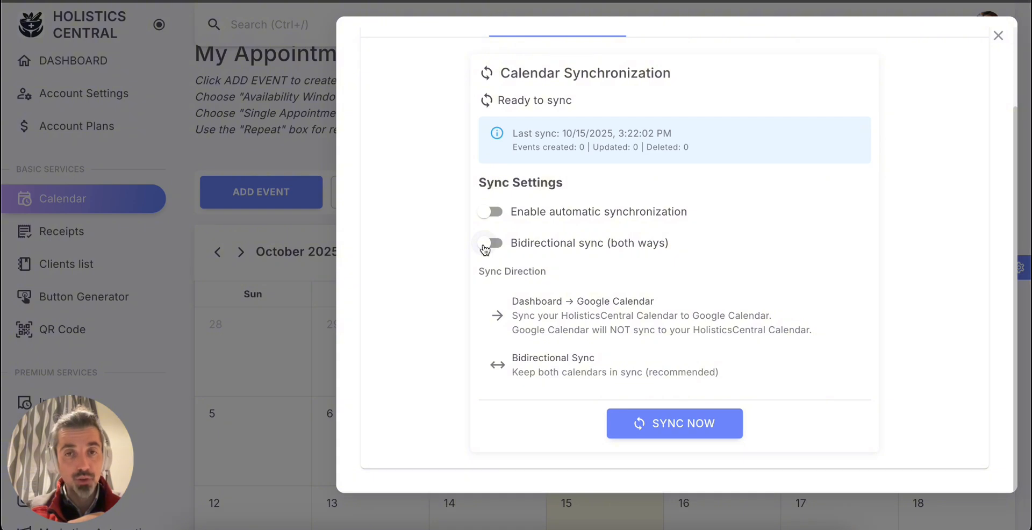
left_click(485, 246)
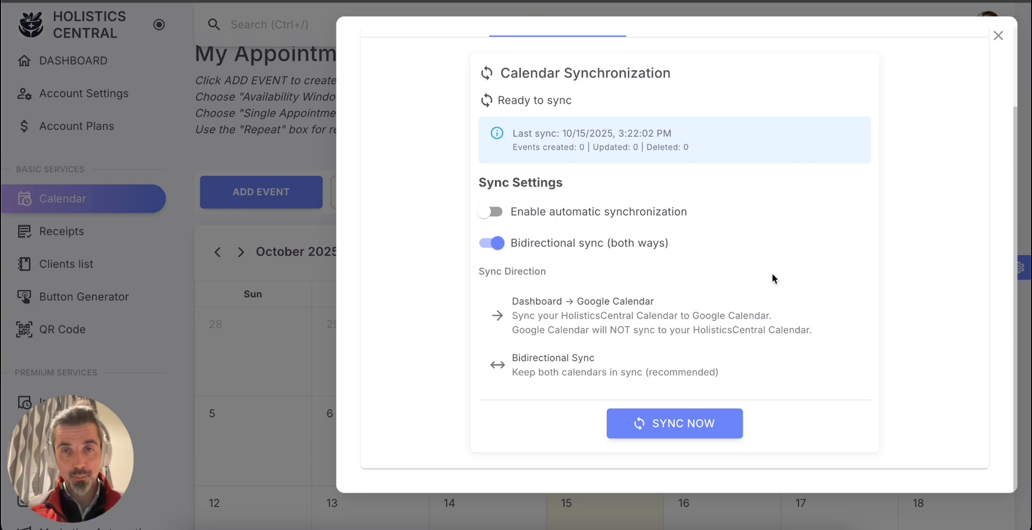
Open the Google Calendar integration settings and check the choices for the default Google calendar without selecting one.
scroll(772, 264, "up", 2)
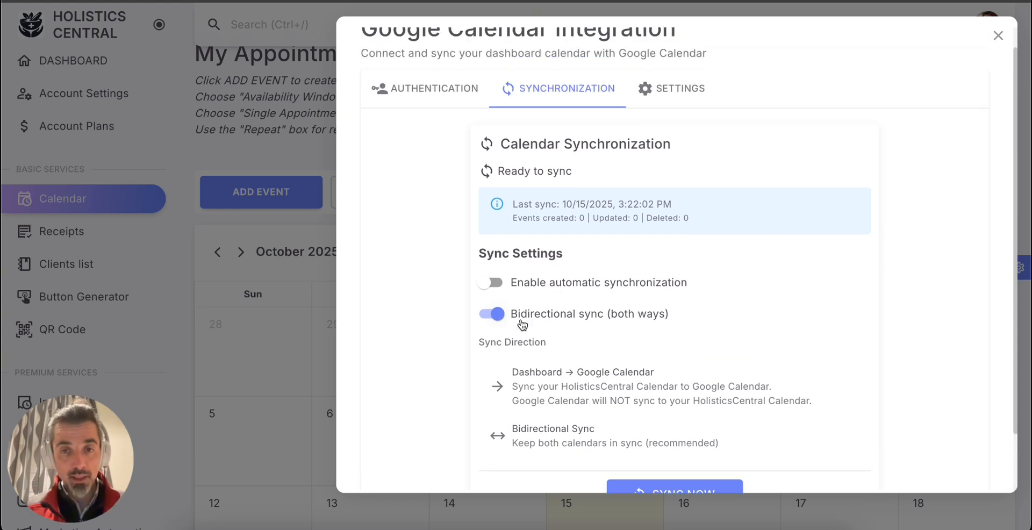
left_click(666, 90)
scroll(380, 264, "down", 2)
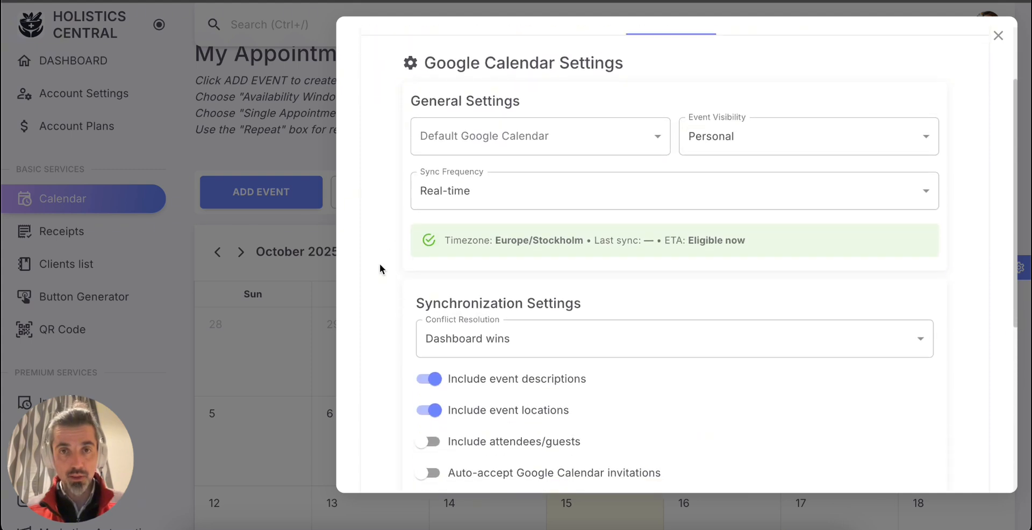
left_click(649, 111)
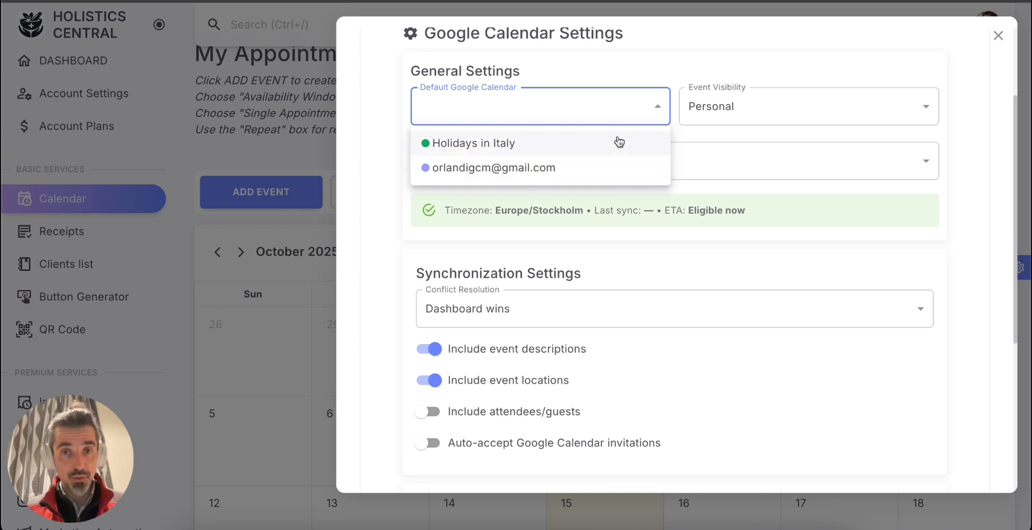
left_click(658, 109)
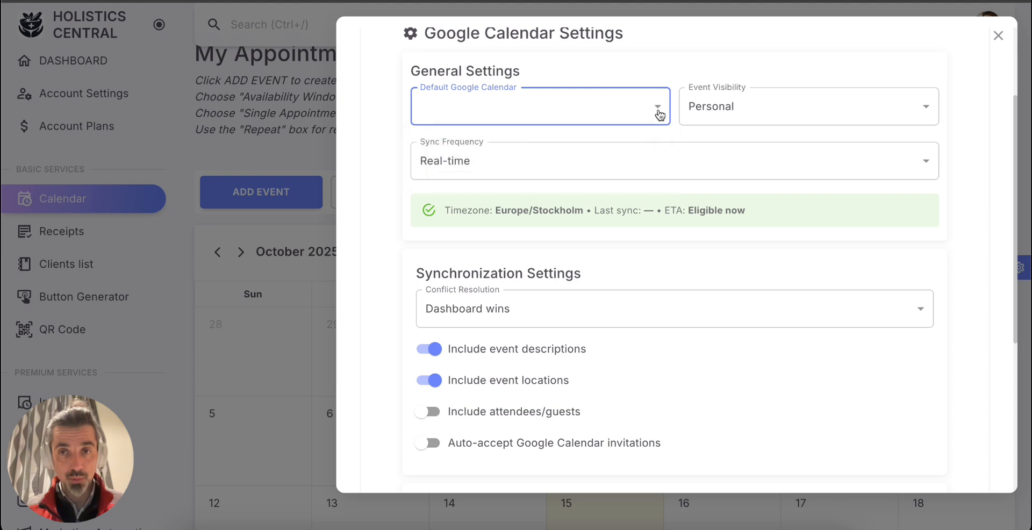
Set the event visibility to Business and the sync frequency to Every Hour in the general settings.
left_click(815, 106)
left_click(729, 150)
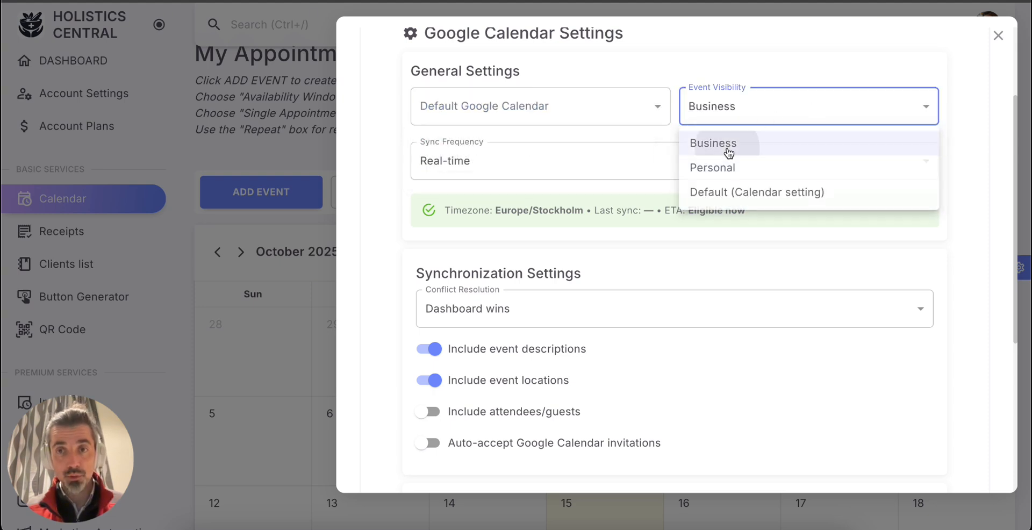
left_click(802, 118)
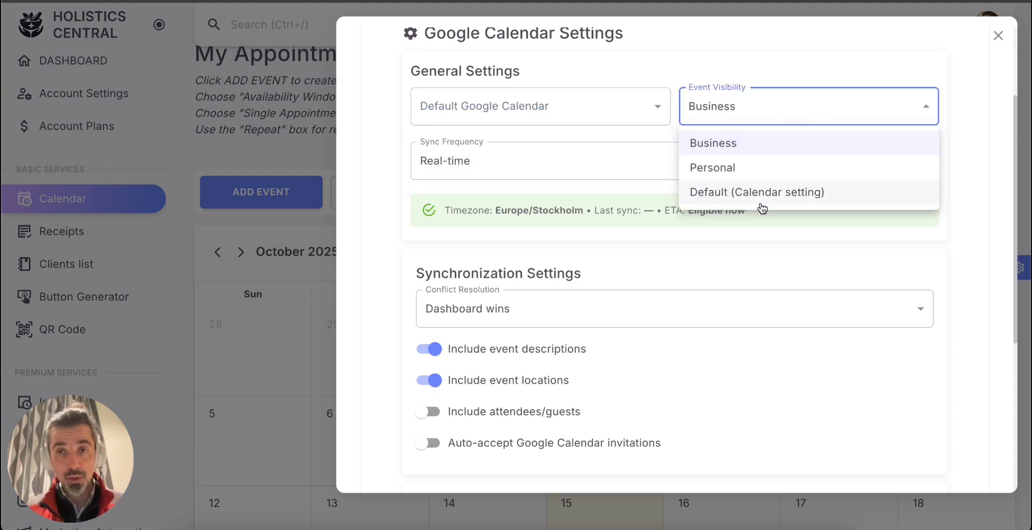
left_click(737, 155)
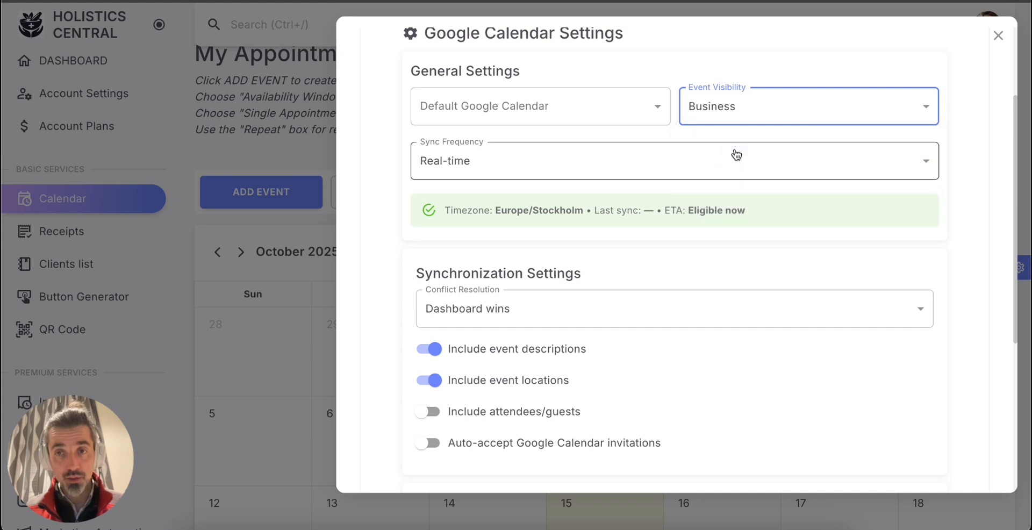
left_click(621, 160)
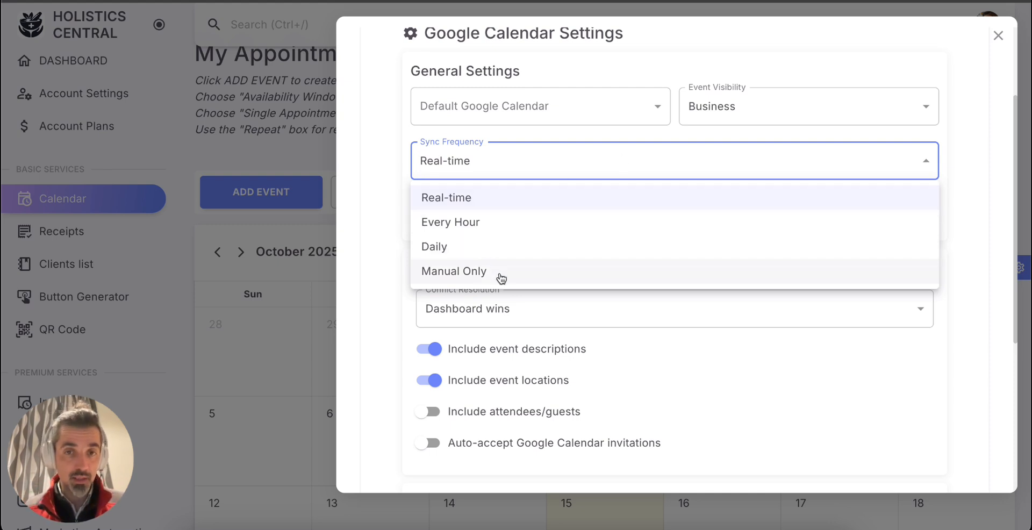
left_click(500, 228)
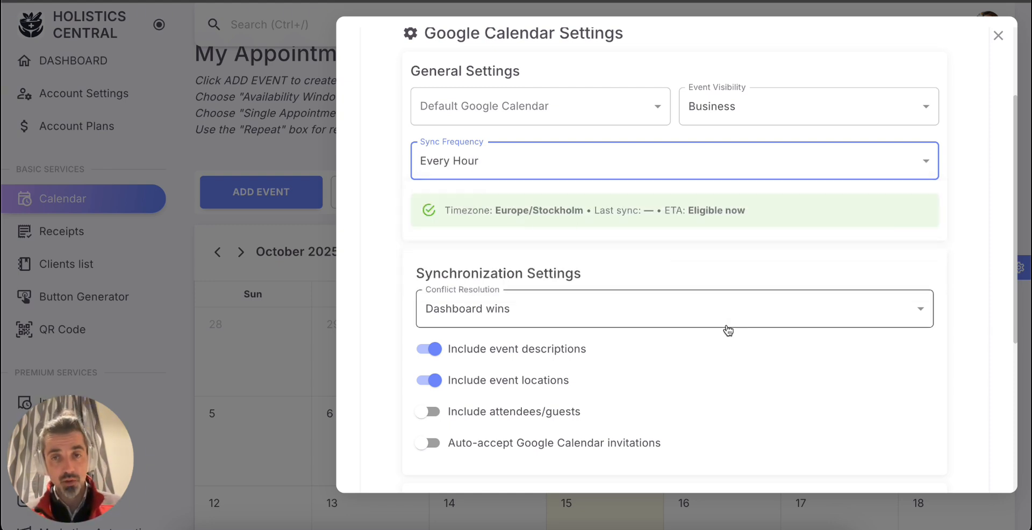
Review the synchronization and date range settings and check the conflict resolution choices, keeping Dashboard wins.
scroll(727, 329, "down", 2)
scroll(727, 330, "down", 1)
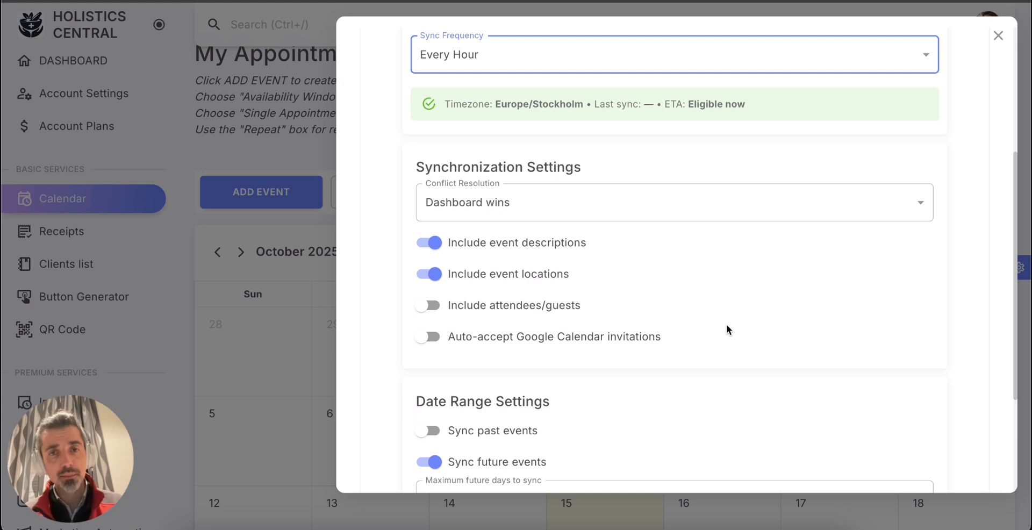
scroll(727, 326, "down", 3)
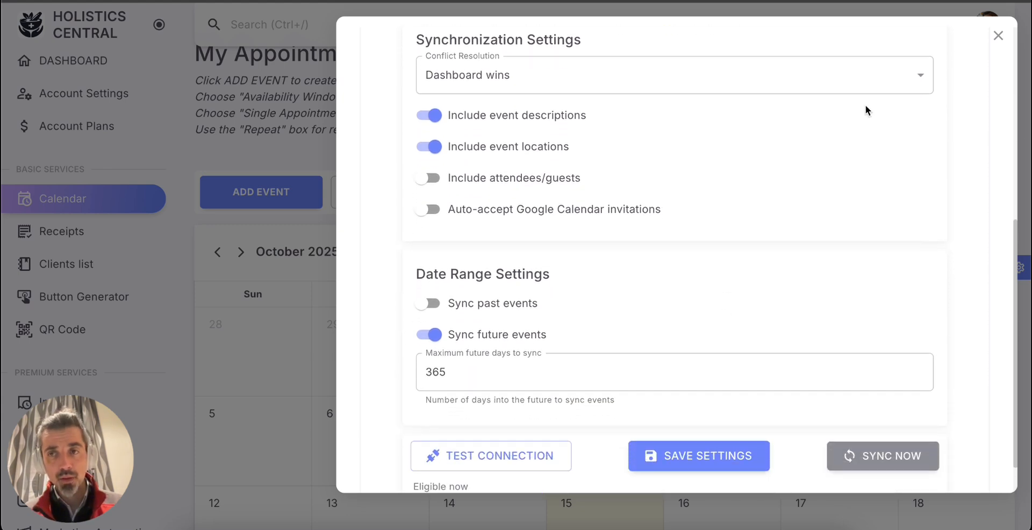
left_click(924, 84)
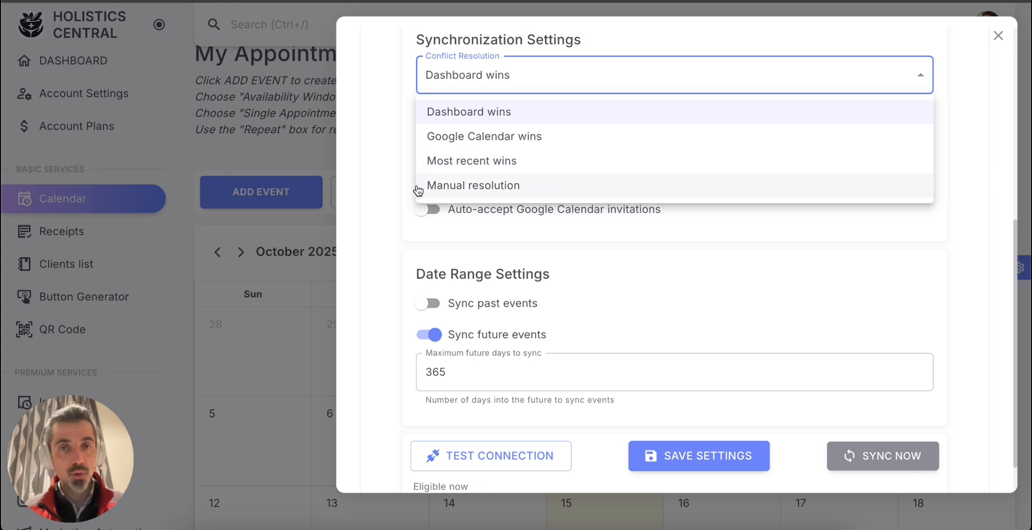
left_click(405, 171)
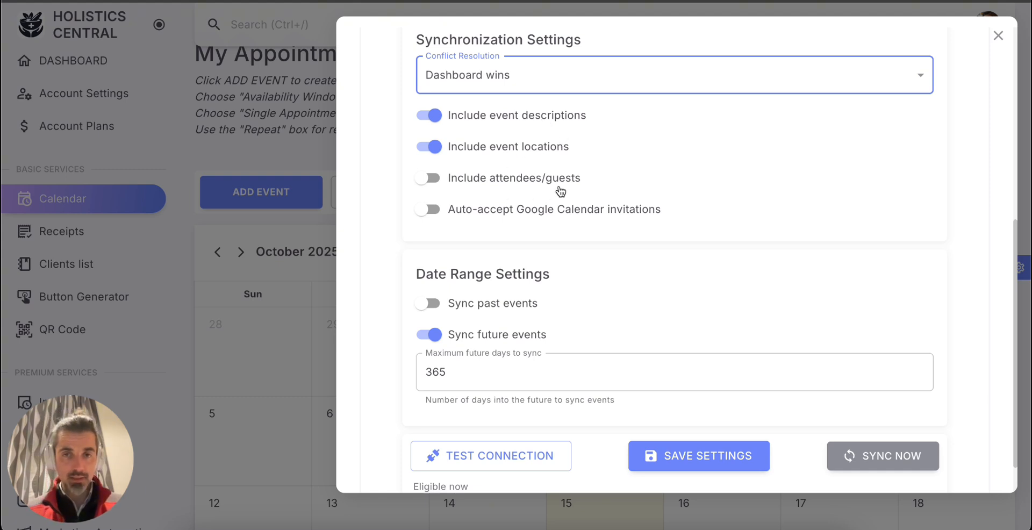
Test the connection to Google Calendar and save the integration settings.
scroll(594, 226, "down", 1)
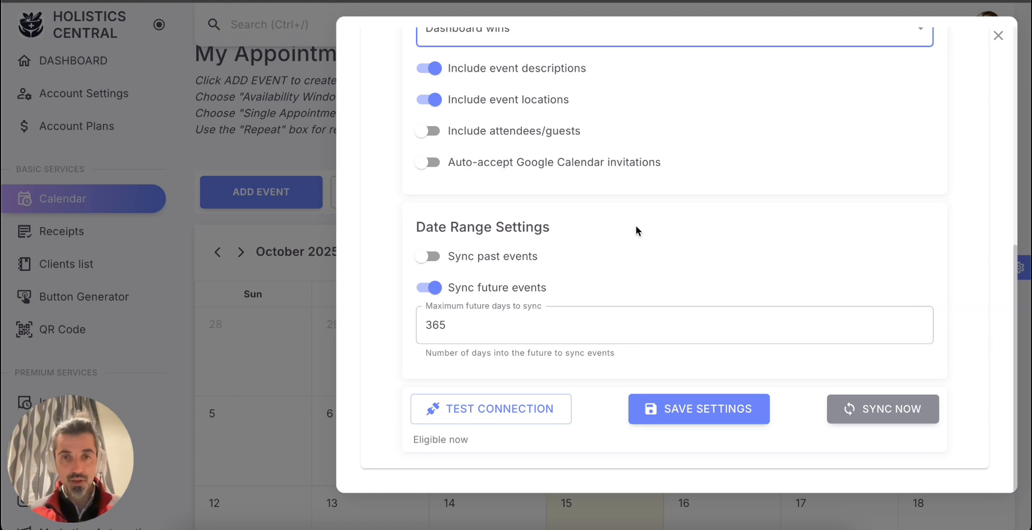
left_click(490, 416)
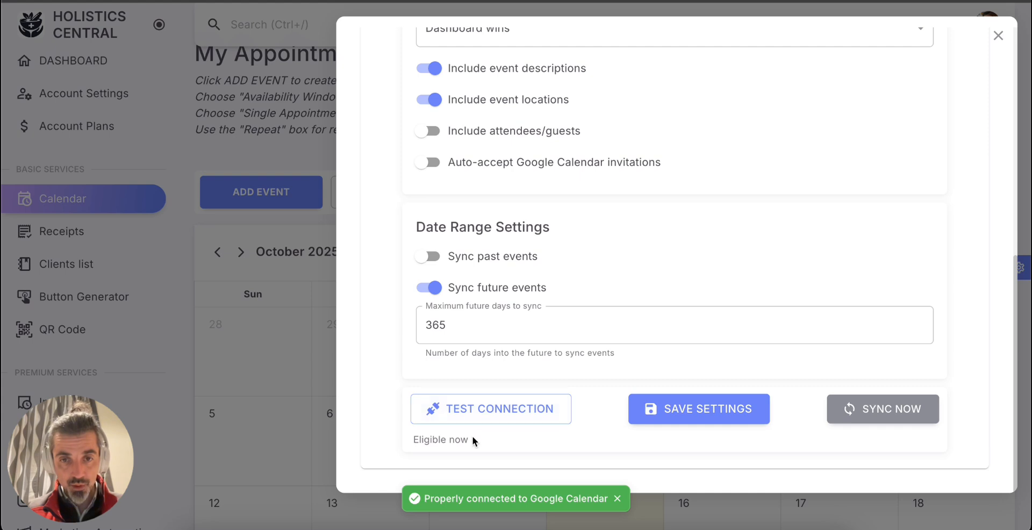
left_click(727, 425)
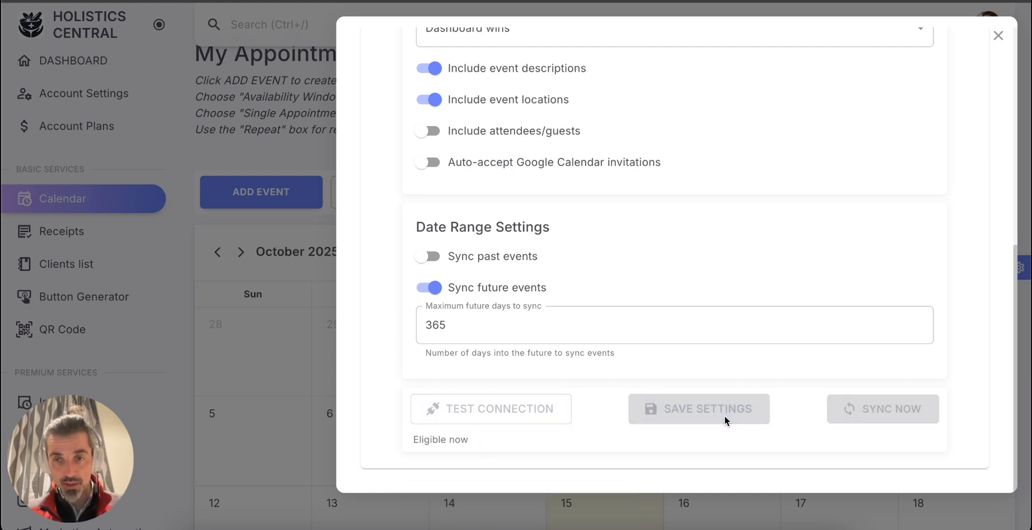
Run an immediate sync from the integration settings and check the last sync time and next sync estimate in the general settings.
left_click(854, 417)
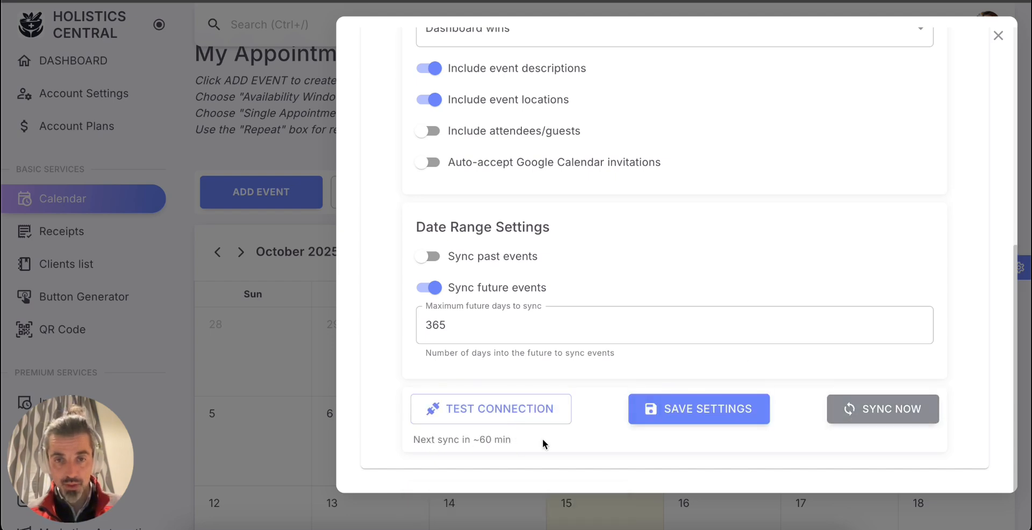
scroll(684, 250, "up", 4)
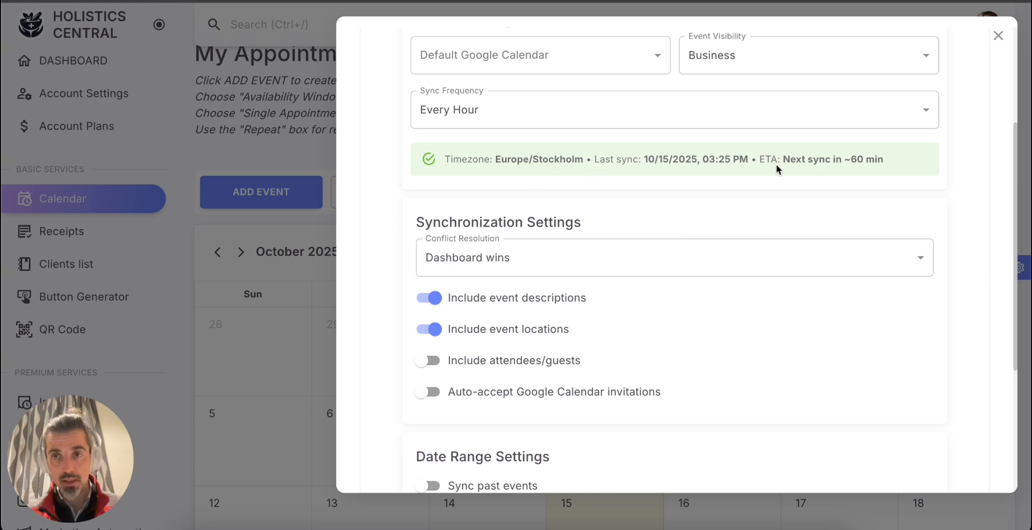
scroll(776, 163, "up", 3)
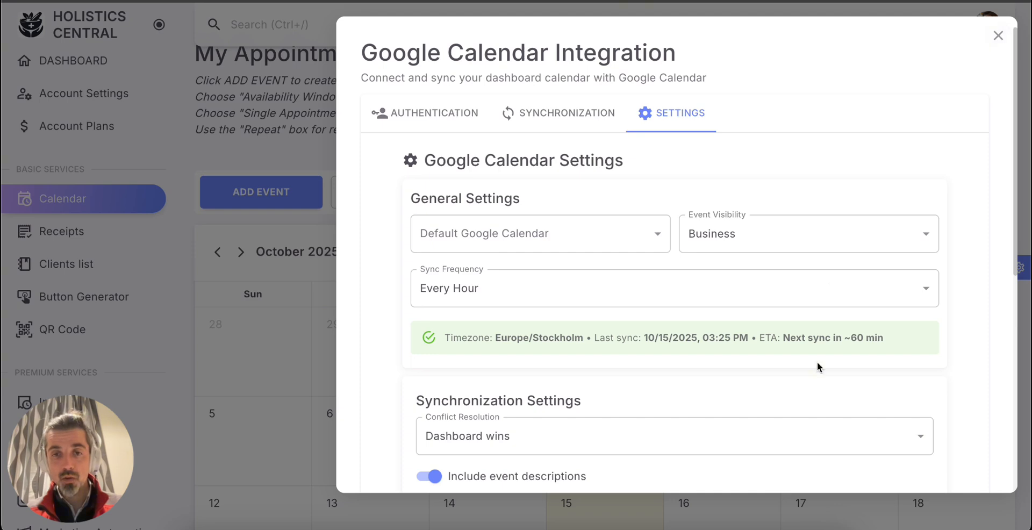
scroll(818, 367, "down", 7)
scroll(911, 196, "up", 10)
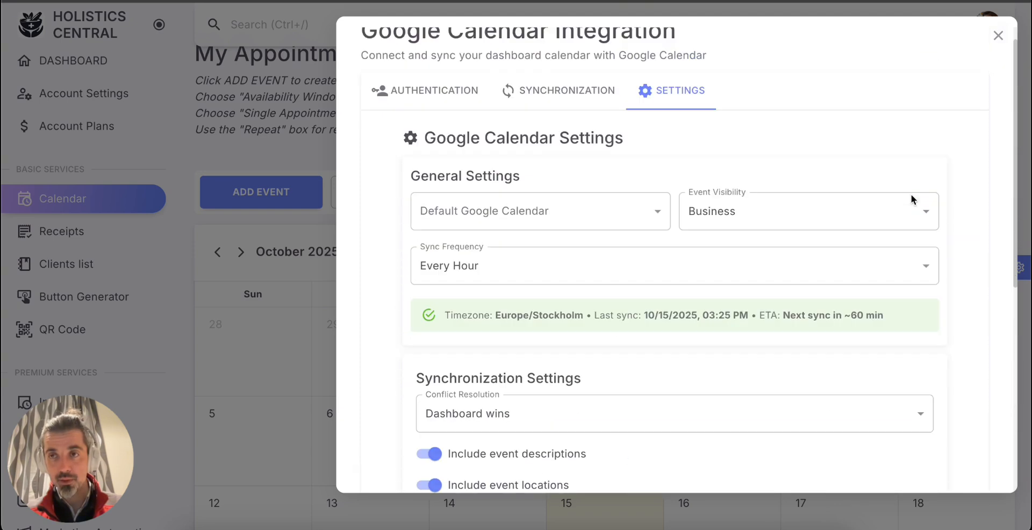
Close the Google Calendar integration settings and look over the October 2025 appointments calendar and the available services.
left_click(998, 36)
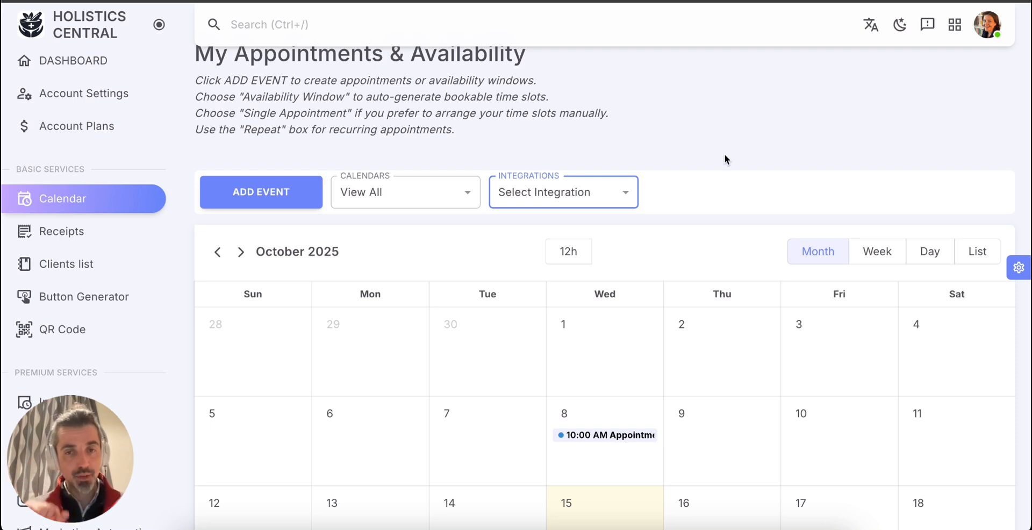
scroll(724, 159, "down", 1)
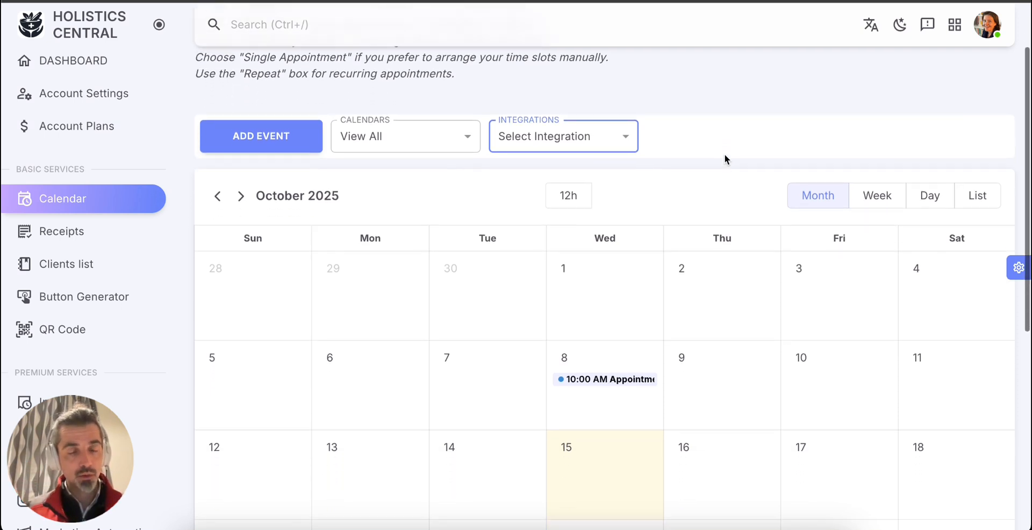
scroll(111, 267, "down", 2)
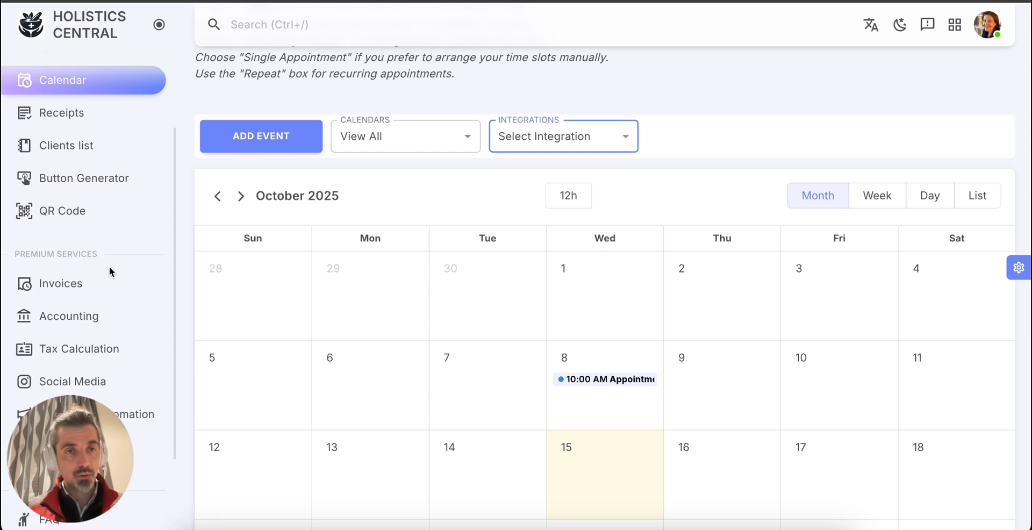